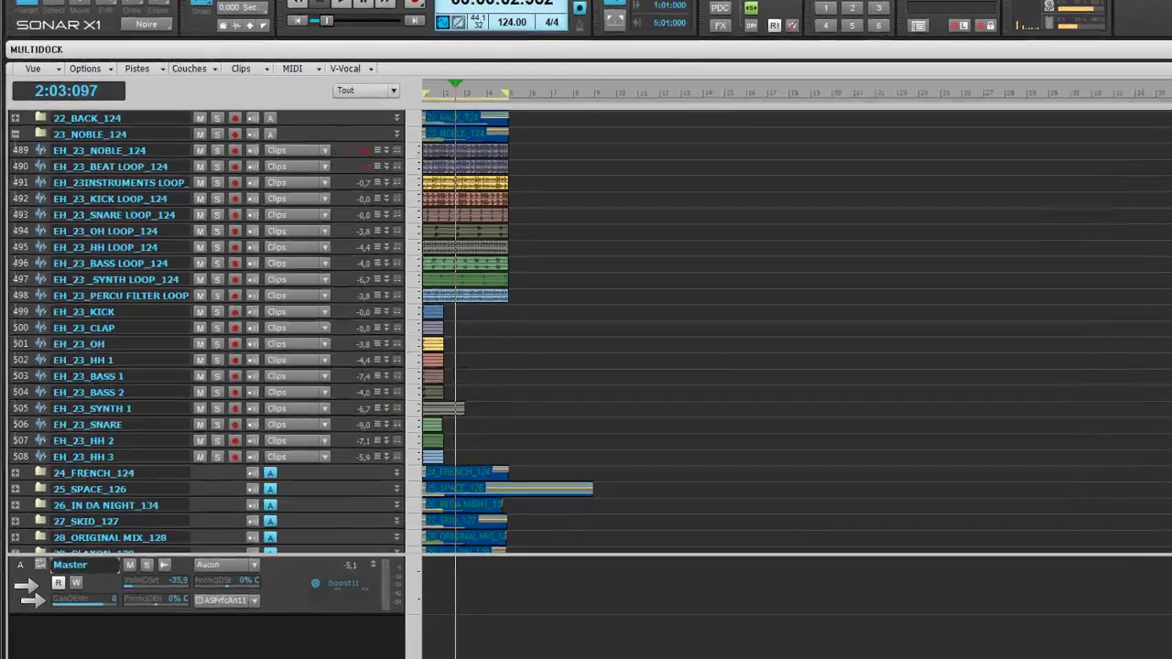
Step: Drag the track/bus splitter to the bottom to hide the Master bus pane
left_click_drag(356, 554, 356, 639)
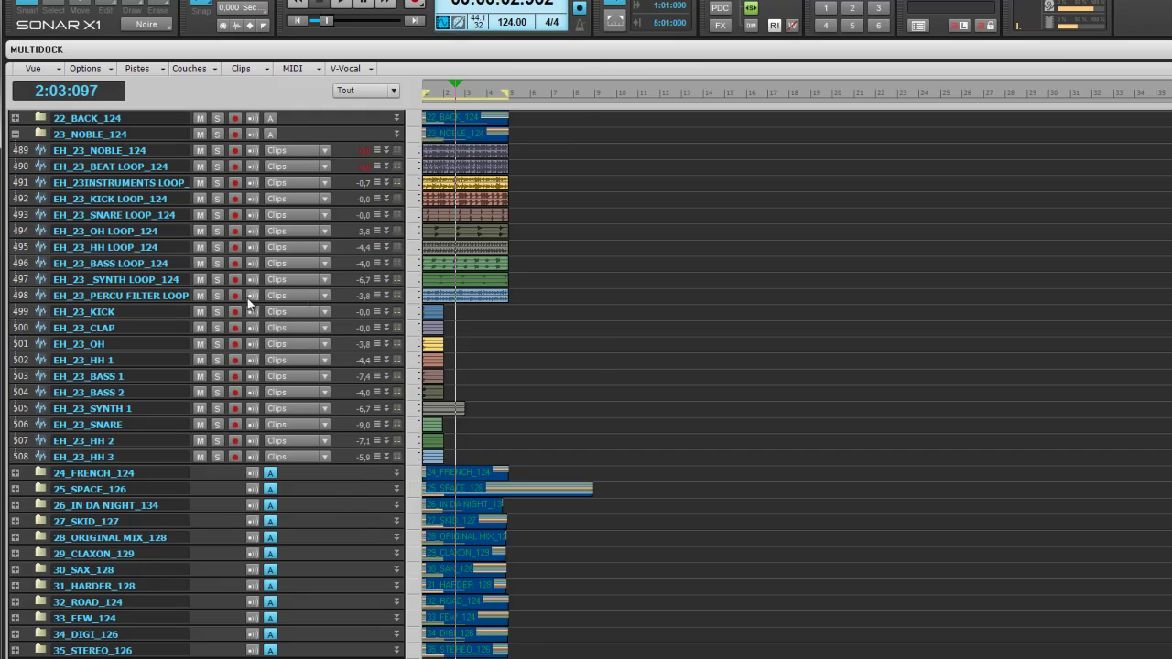
scroll(198, 263, "up", 2)
scroll(197, 268, "up", 1)
scroll(198, 267, "up", 2)
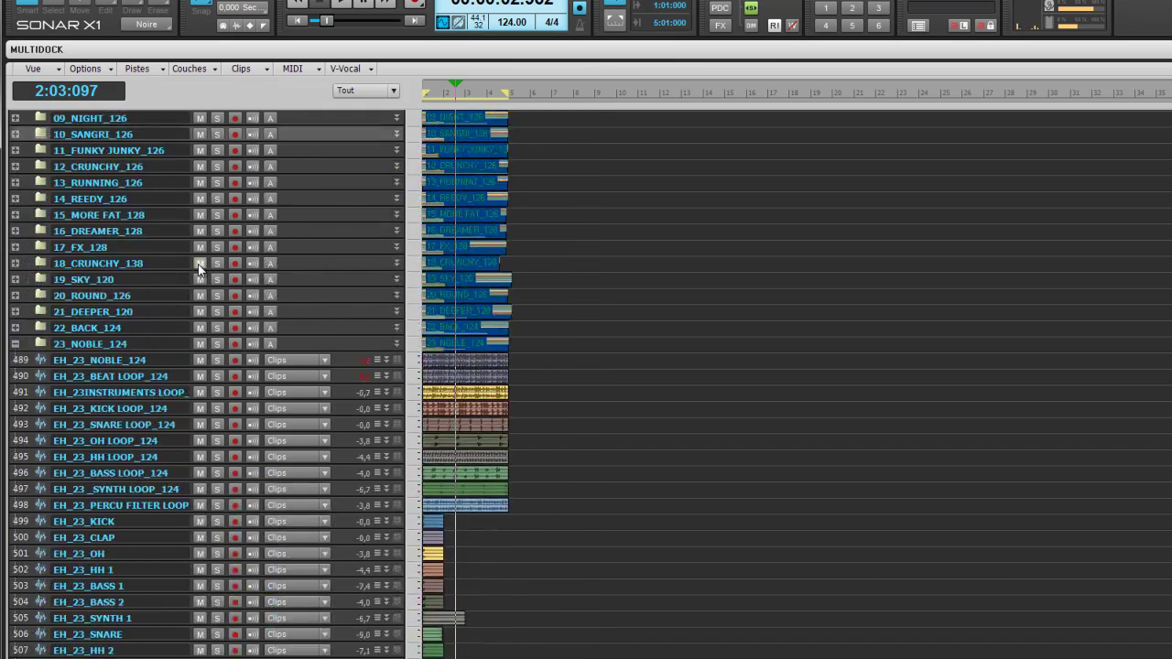
scroll(198, 268, "up", 1)
scroll(198, 268, "up", 1)
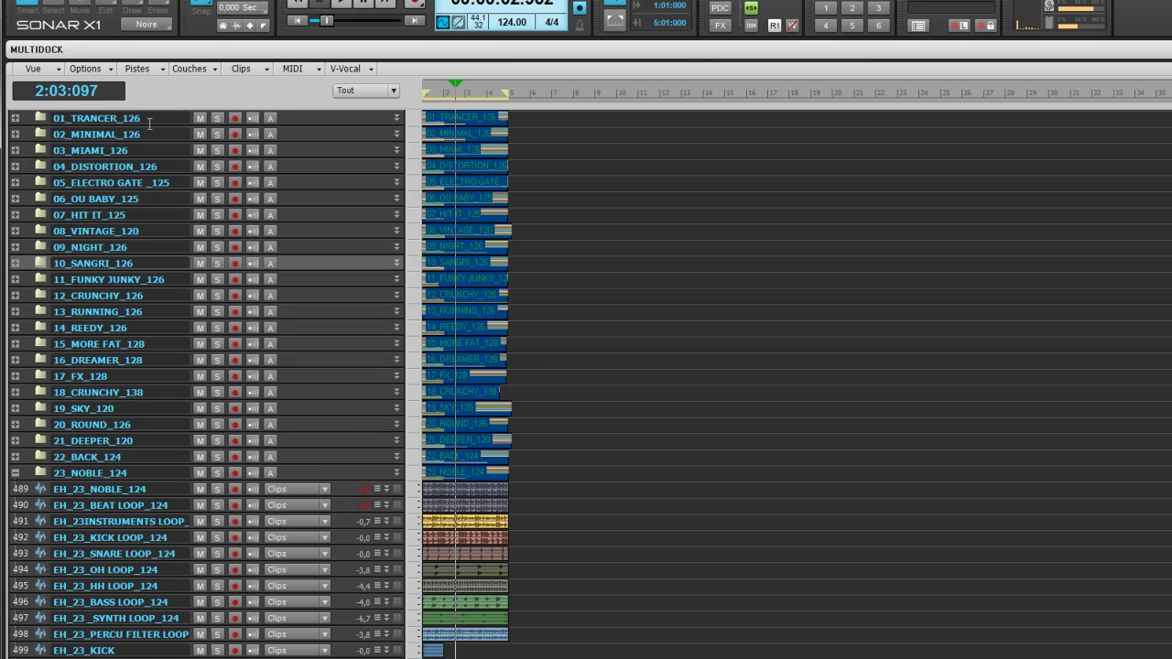
Step: Expand the 01_TRANCER_126 folder to show its 21 loop and one-shot tracks
left_click(14, 119)
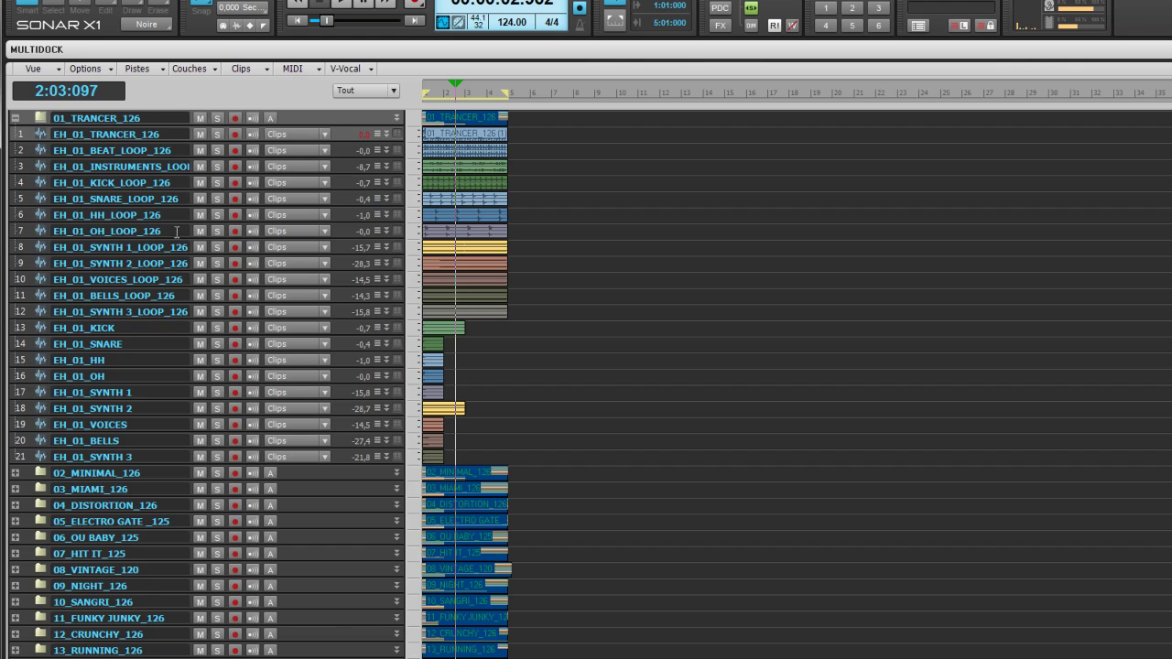
Step: Collapse 01_TRANCER_126, then peek inside the 02_MINIMAL_126 and 03_MIAMI_126 folders
left_click(15, 118)
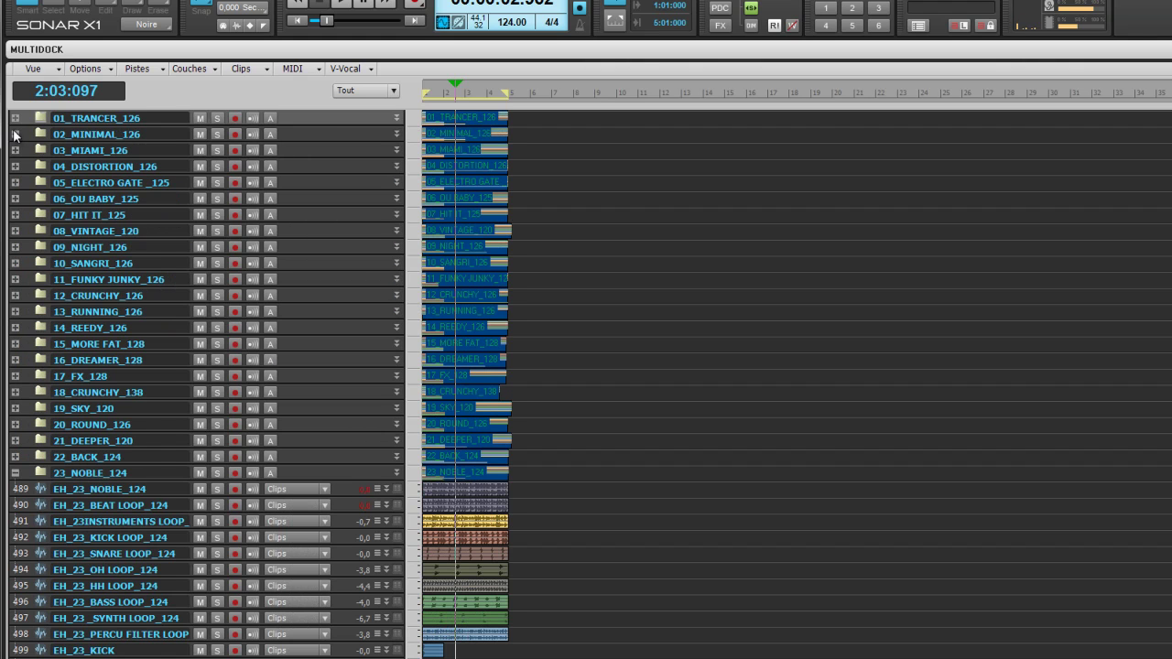
left_click(14, 132)
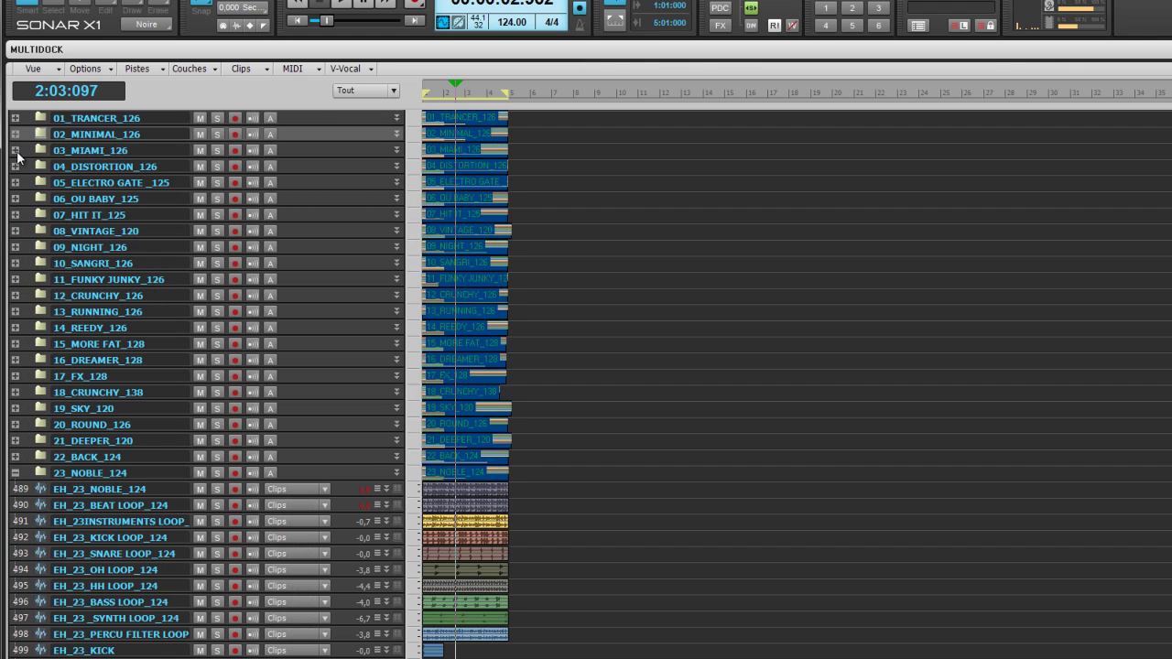
left_click(17, 151)
scroll(145, 360, "down", 1)
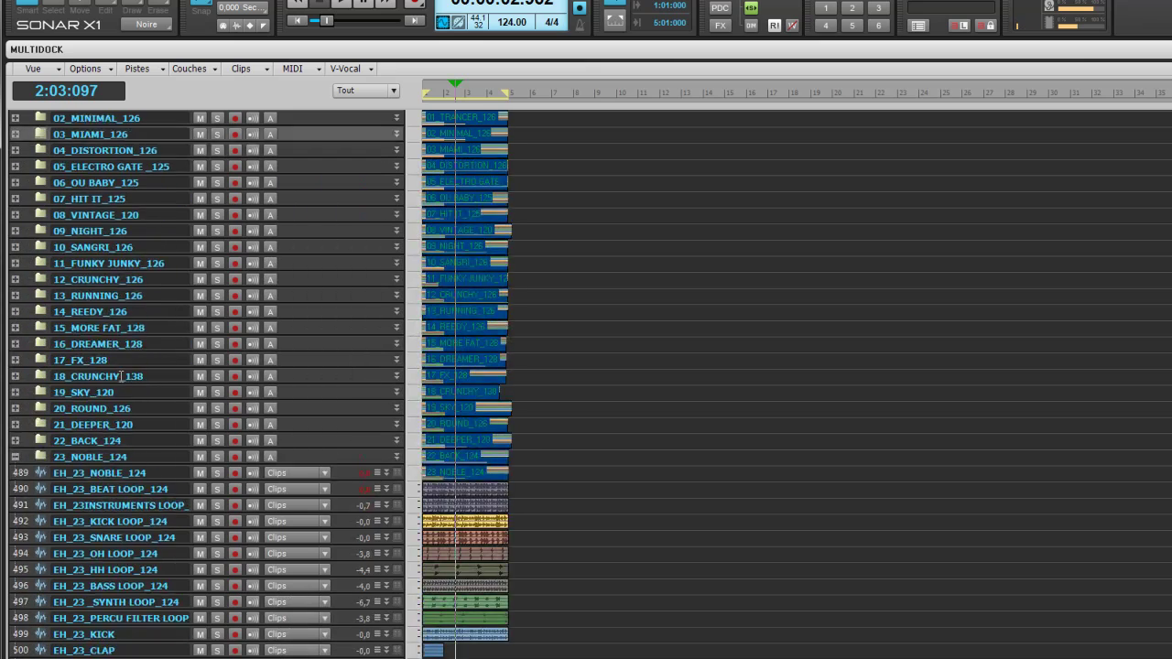
scroll(144, 360, "down", 5)
scroll(144, 360, "down", 5)
scroll(145, 360, "down", 4)
scroll(145, 360, "down", 3)
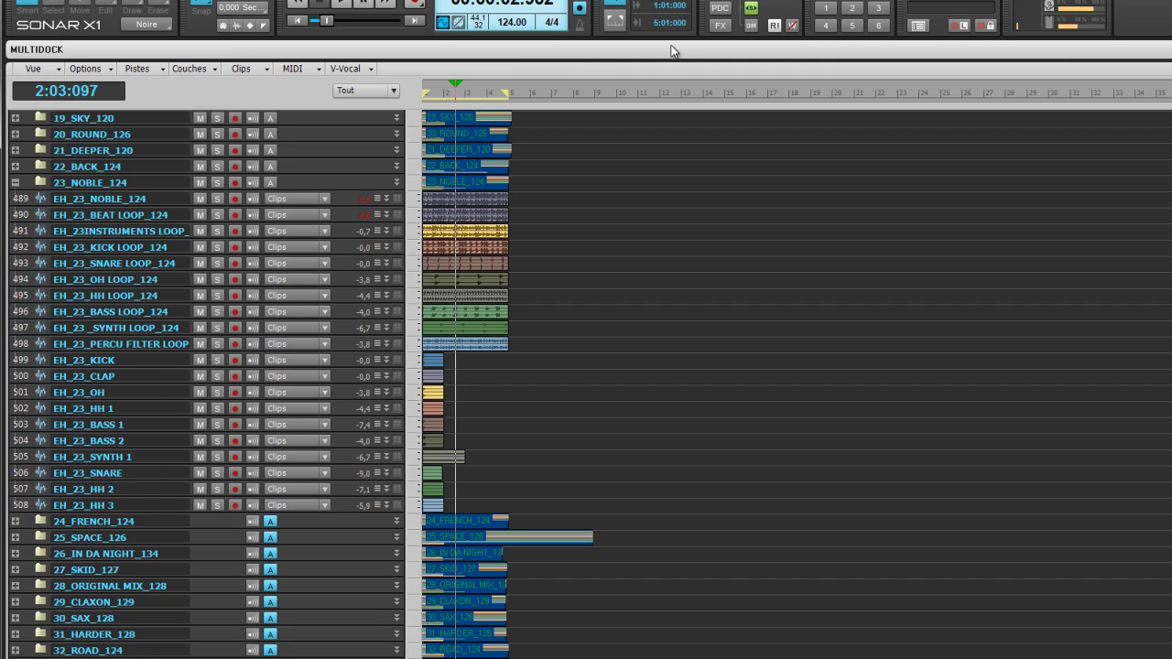
Step: Start transport playback, looping the first four measures of the 508-track project
left_click(346, 7)
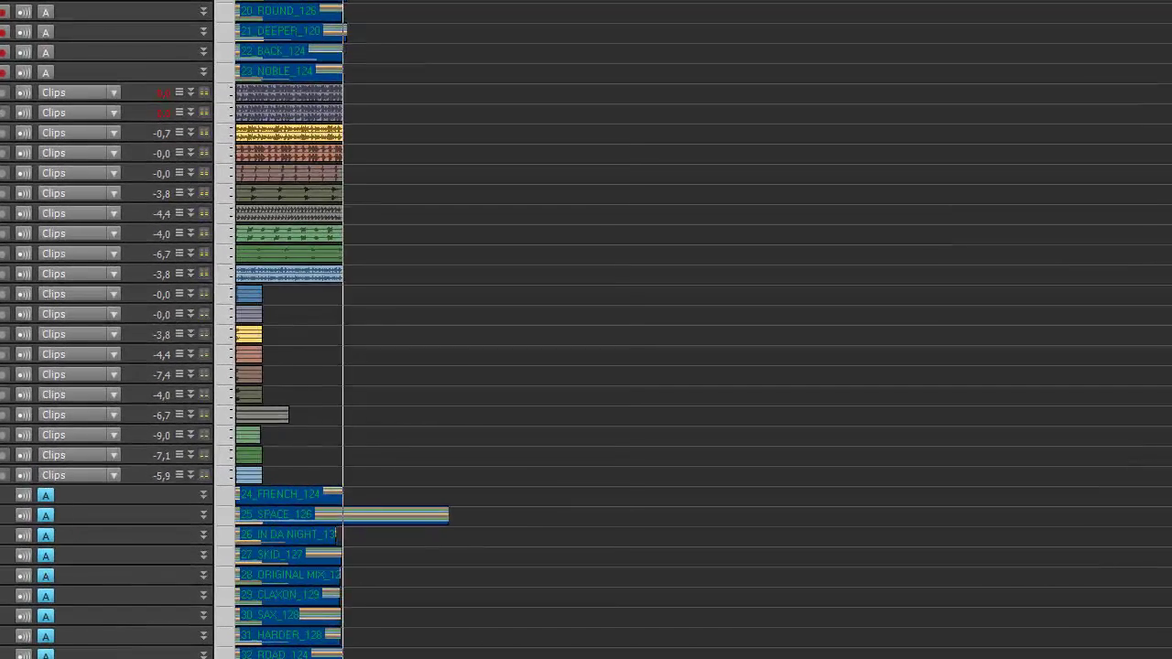
Step: Review the Fireface 512-sample buffer at 44100 Hz, then dismiss the settings with OK
left_click_drag(541, 136, 751, 86)
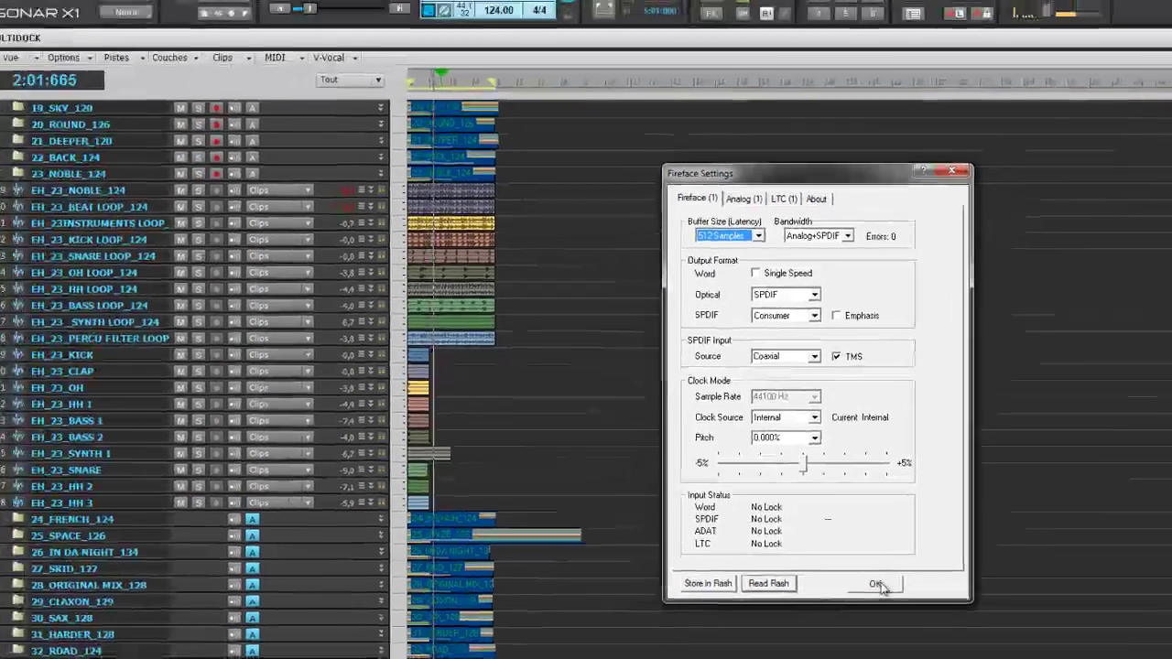
left_click(882, 583)
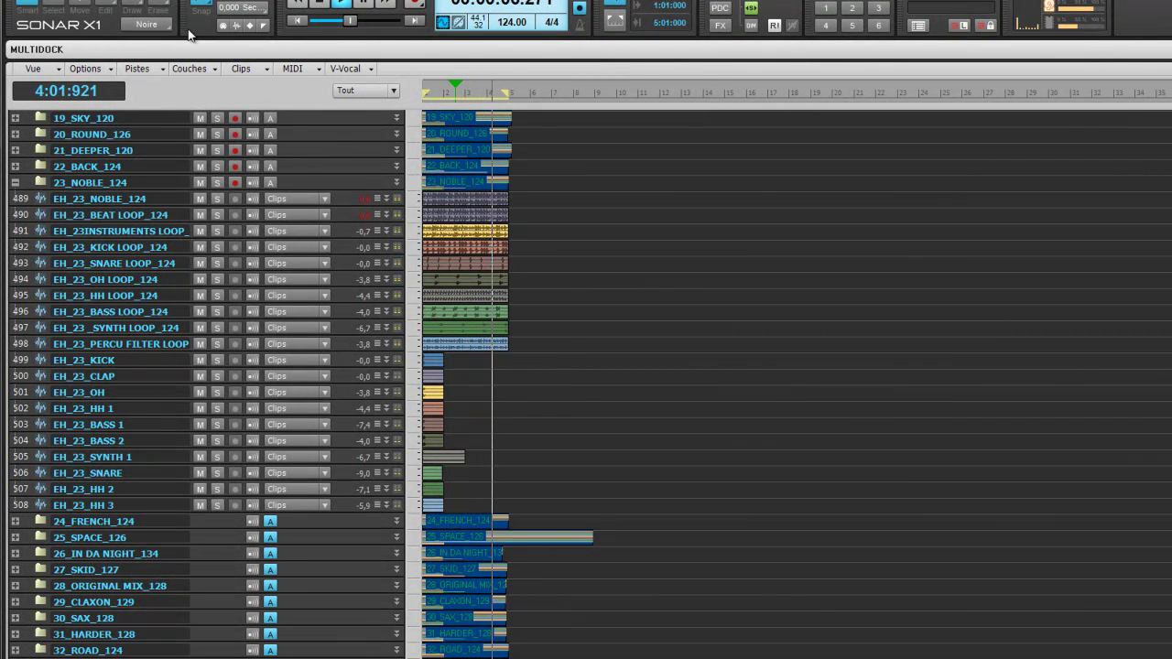
Step: Stop playback with Space and reset the now time to 2:03:097
key("space")
key("space")
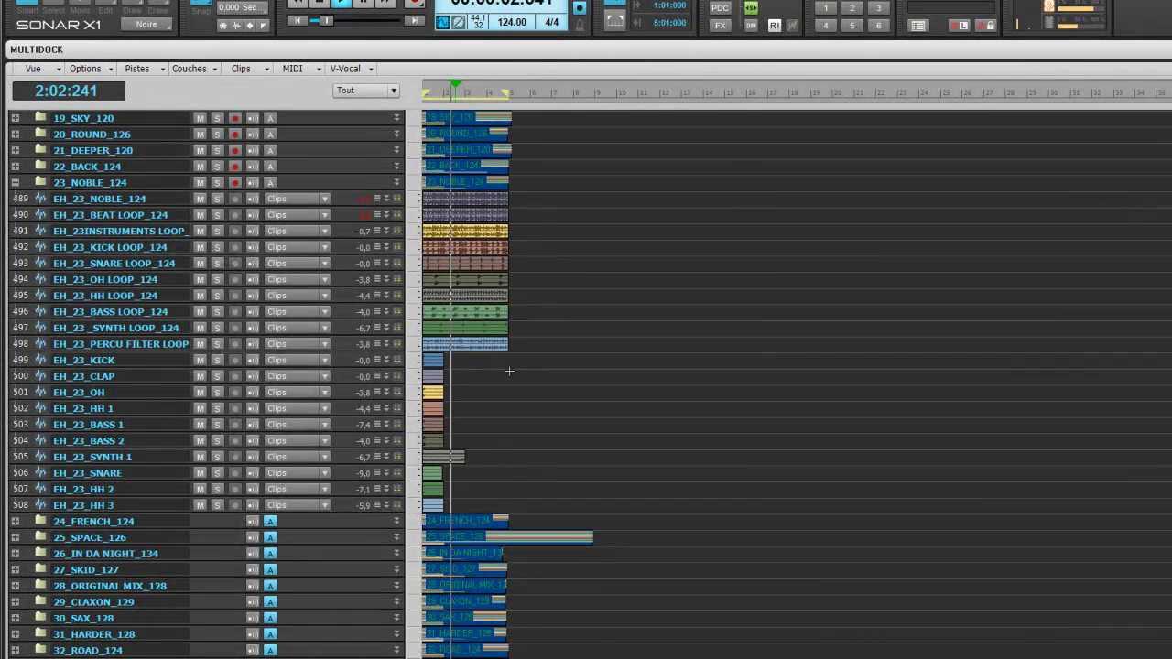
left_click(332, 6)
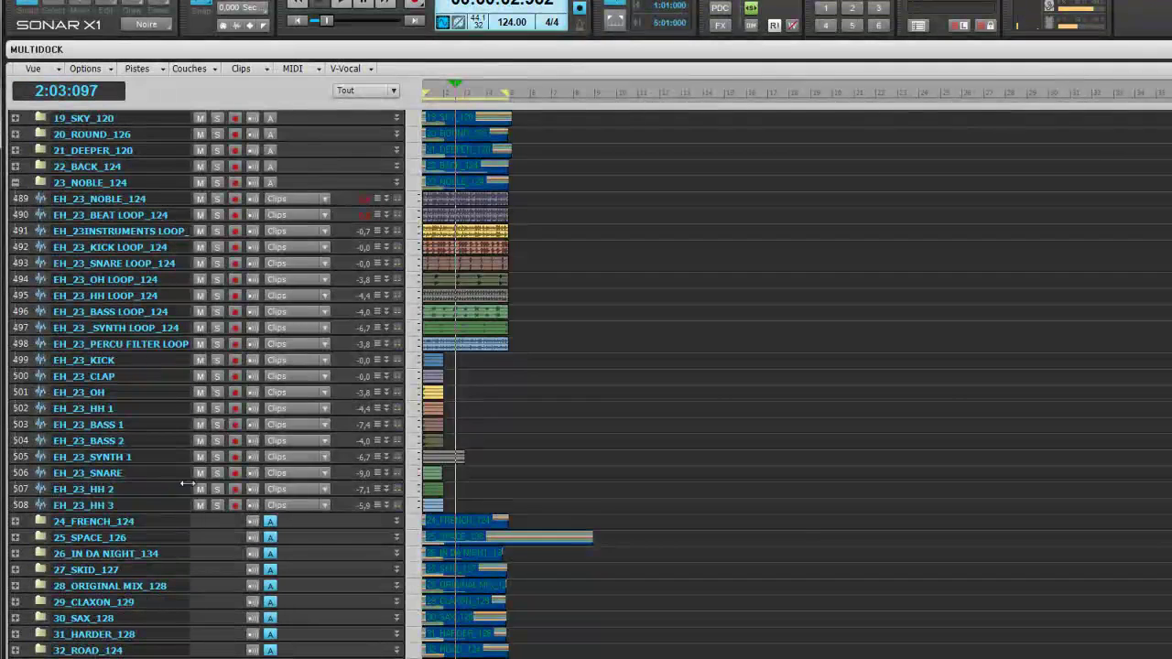
scroll(186, 484, "down", 3)
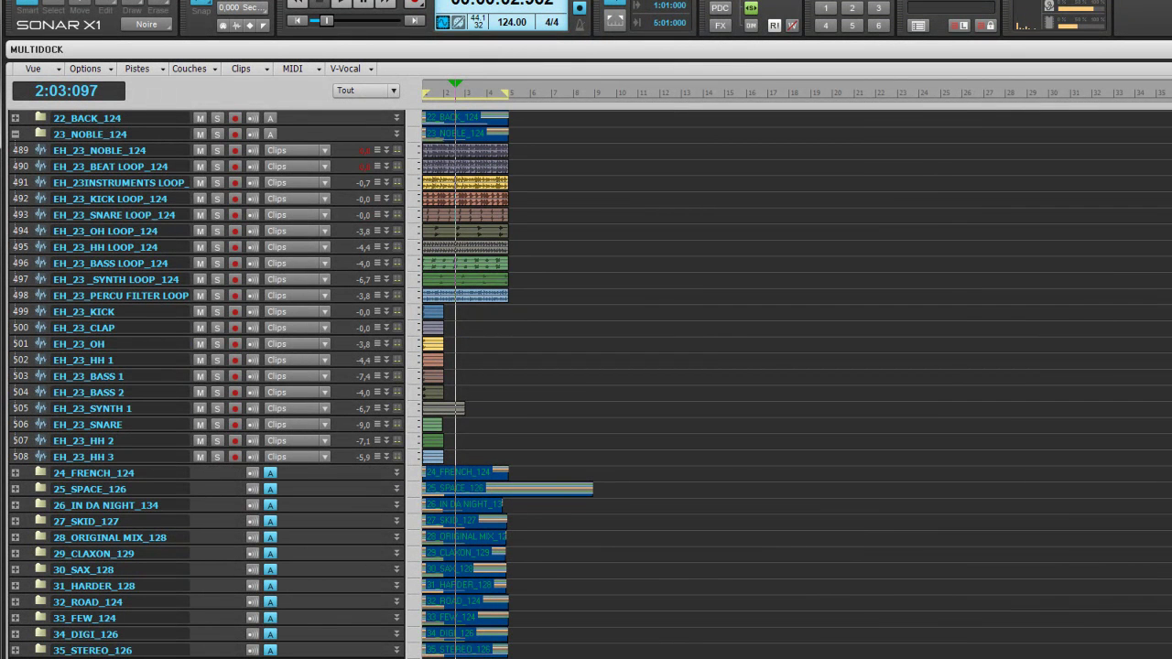